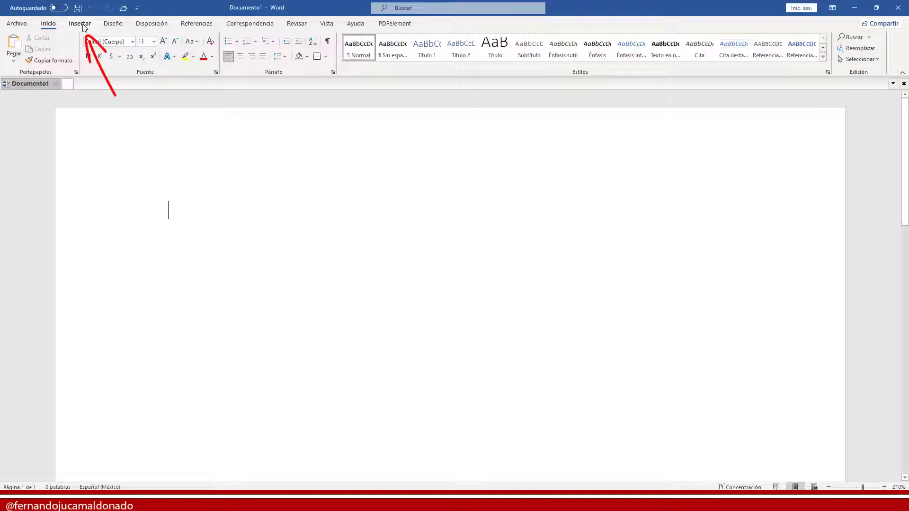
# Find the DataFinder add-in in the Office add-ins store, install it, and dismiss its getting-started tip.
pyautogui.click(83, 26)
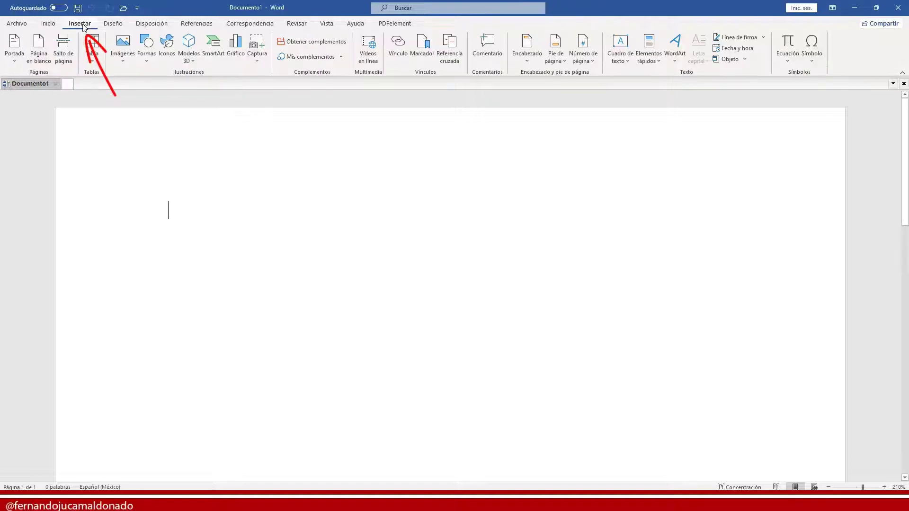
pyautogui.click(327, 58)
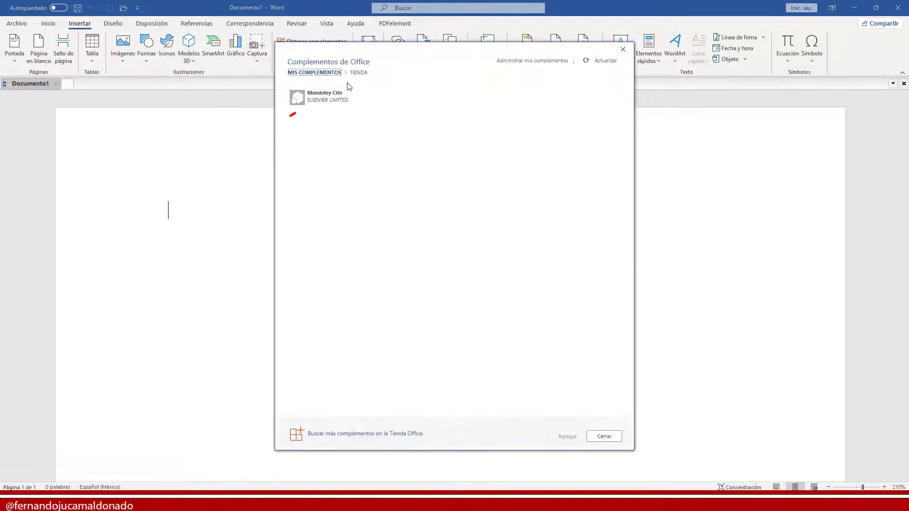
pyautogui.click(359, 73)
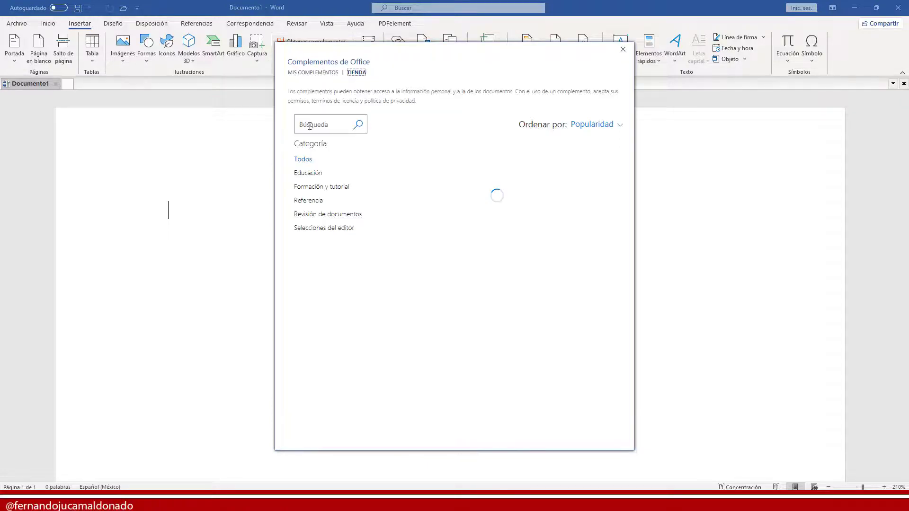
pyautogui.click(310, 126)
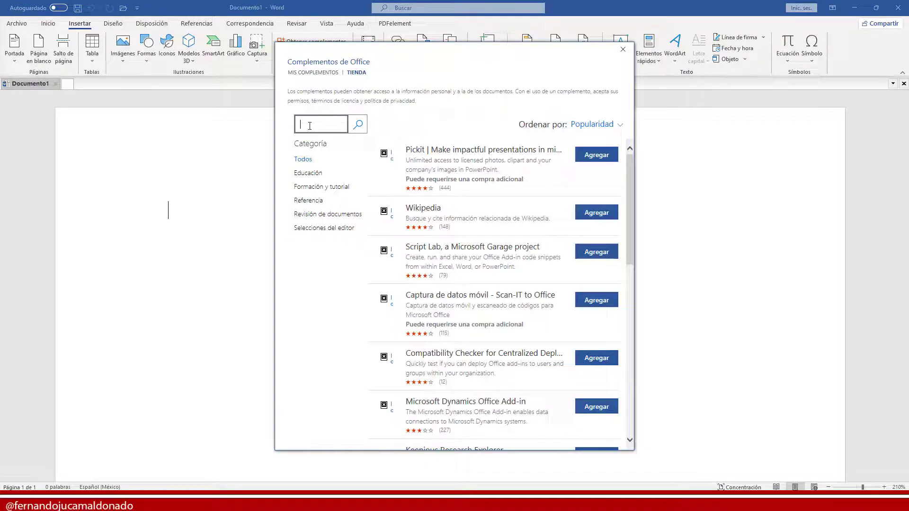
pyautogui.write('data')
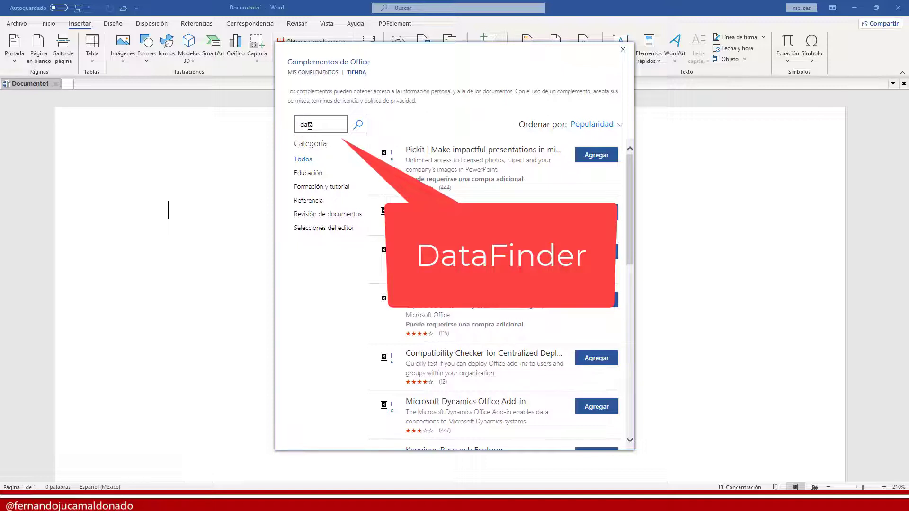
pyautogui.write('finder')
pyautogui.press('Return')
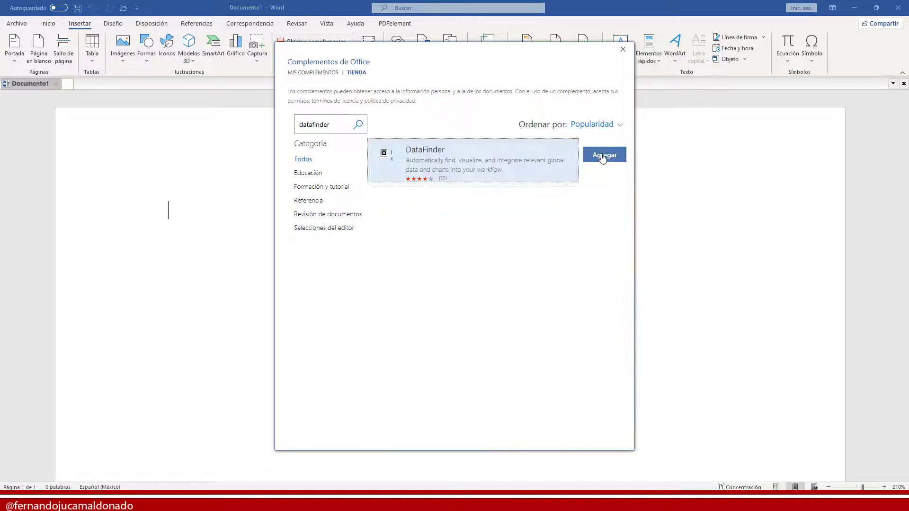
pyautogui.click(599, 154)
pyautogui.click(548, 235)
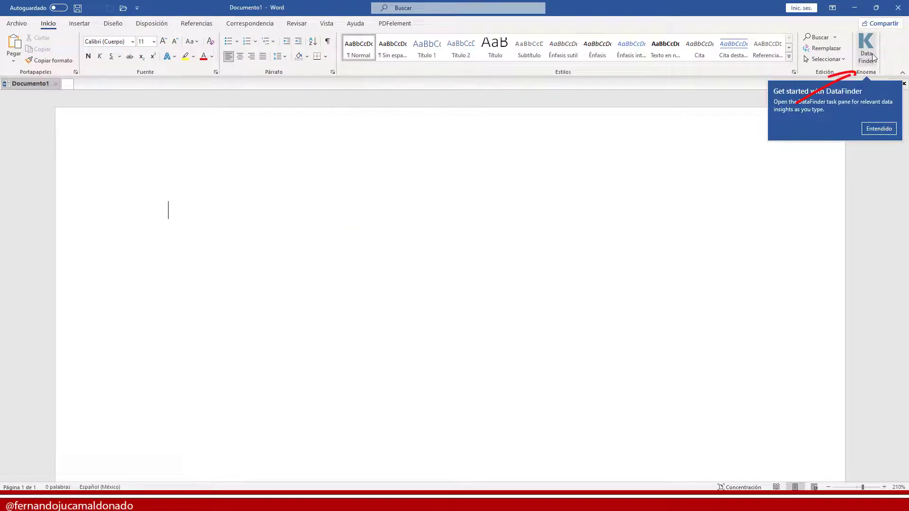
pyautogui.click(877, 129)
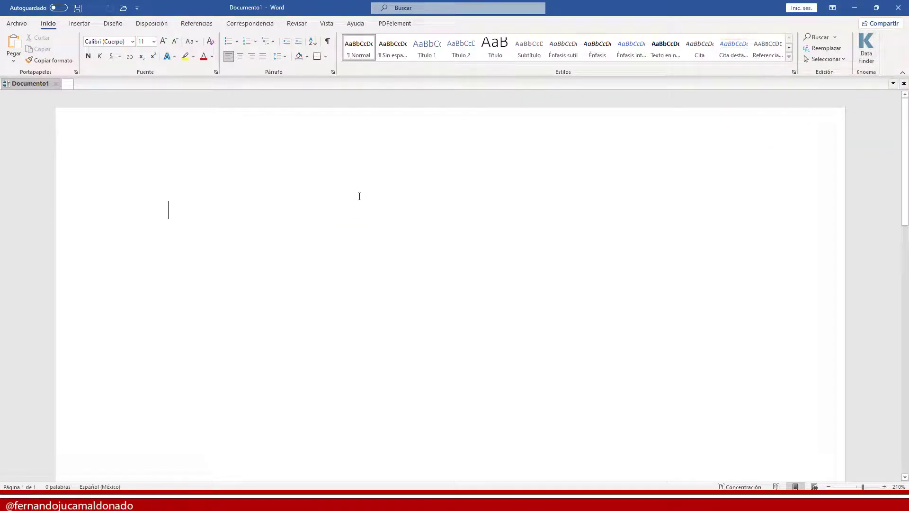
# Start DataFinder and sign in to Knoema with a Google account.
pyautogui.click(865, 49)
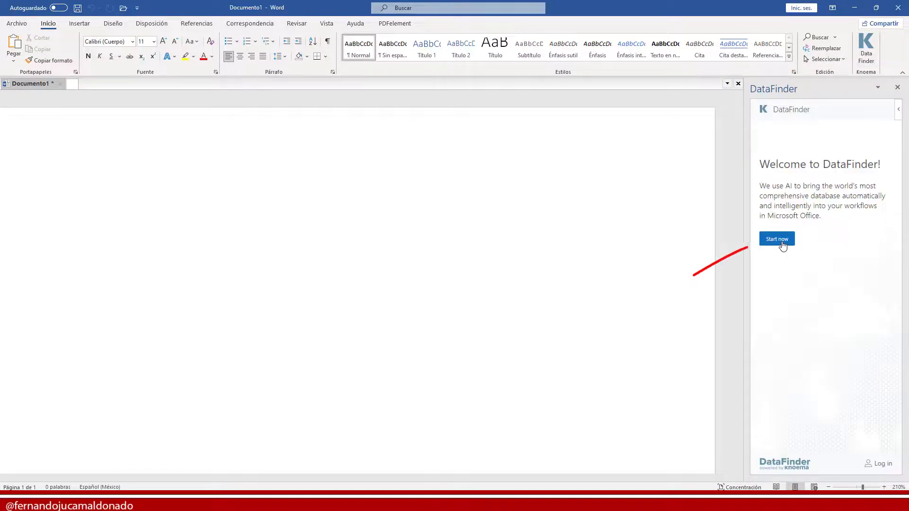
pyautogui.click(777, 239)
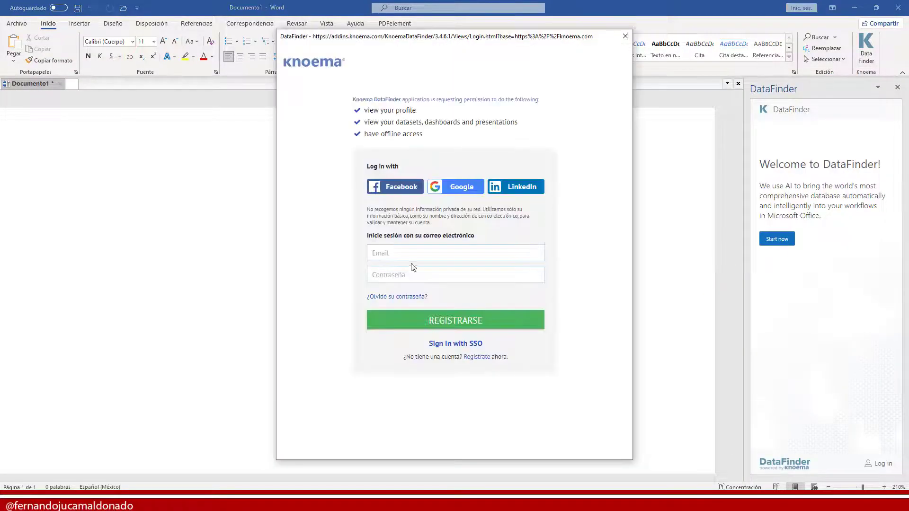
pyautogui.click(452, 188)
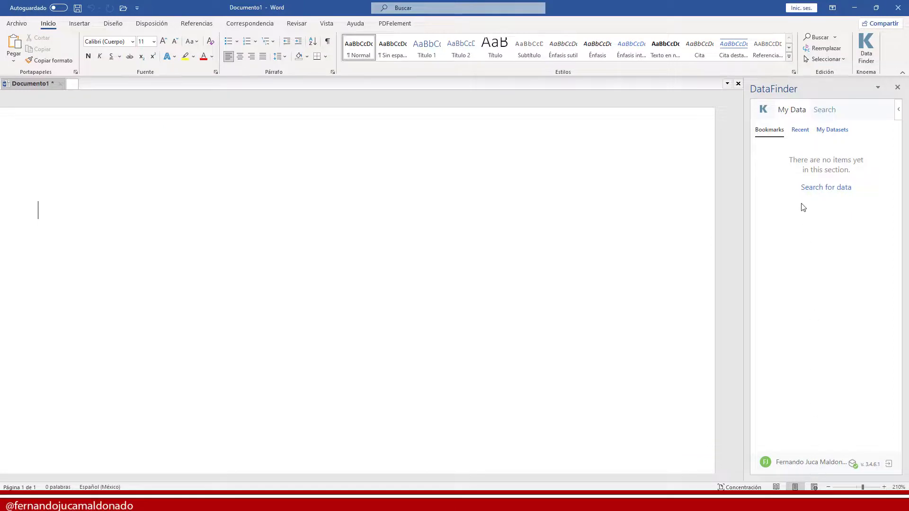
# Search DataFinder for "cases covid ecuador" and look through the resulting chart and time series.
pyautogui.click(819, 114)
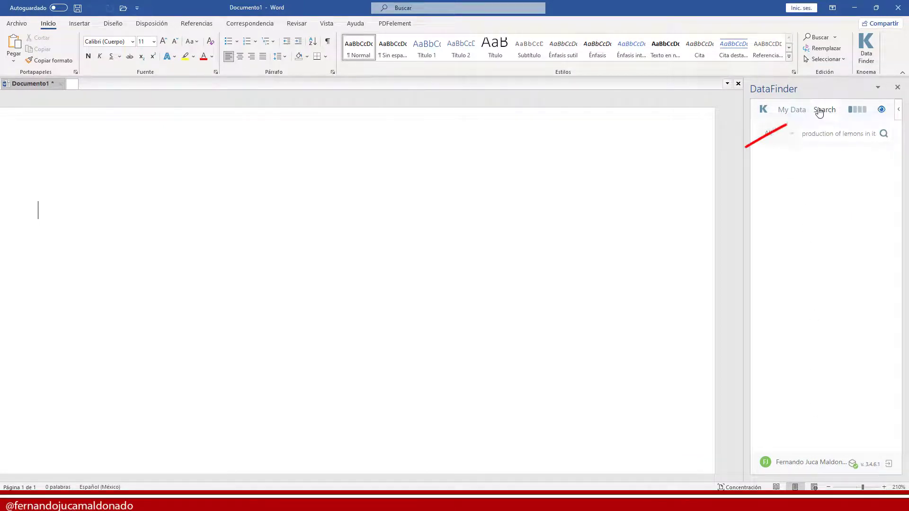
pyautogui.click(813, 134)
pyautogui.write('cases covid ecuador')
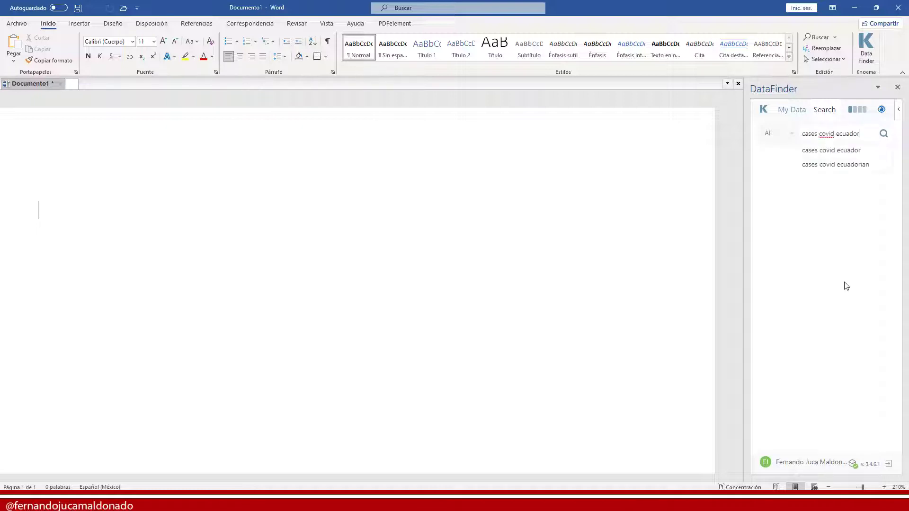
pyautogui.click(845, 151)
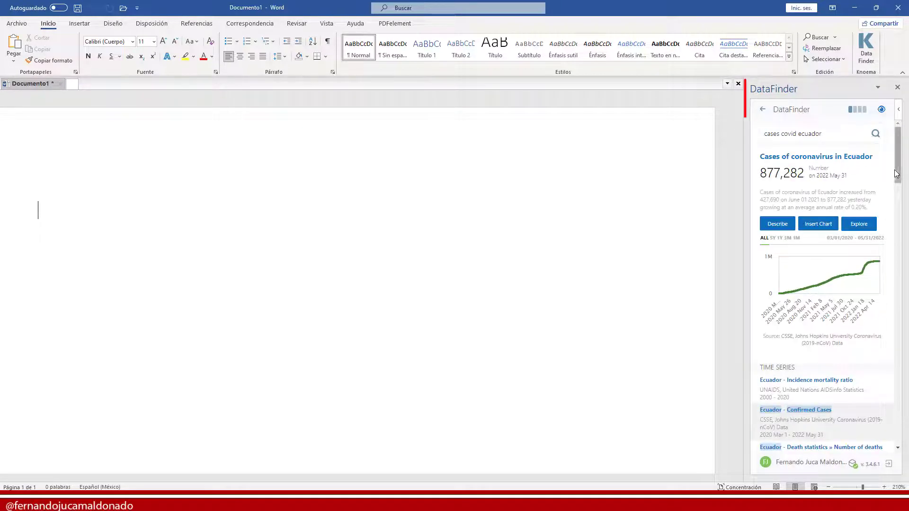
pyautogui.moveTo(897, 164)
pyautogui.mouseDown()
pyautogui.moveTo(897, 202)
pyautogui.moveTo(898, 155)
pyautogui.mouseUp()
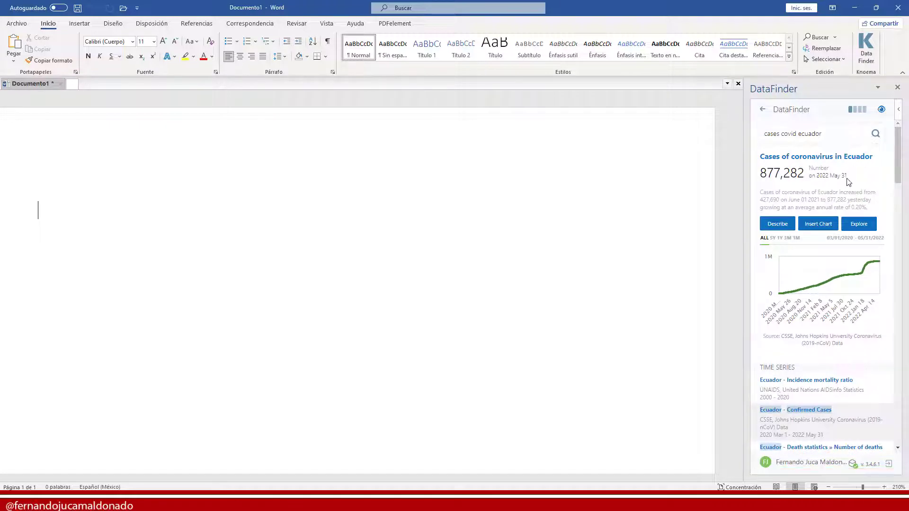
pyautogui.scroll(-15, 848, 181)
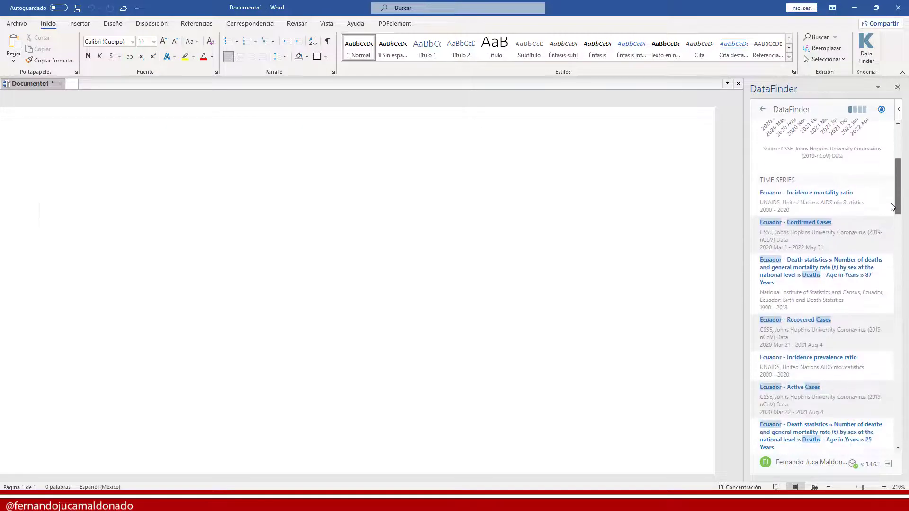
pyautogui.scroll(-15, 885, 284)
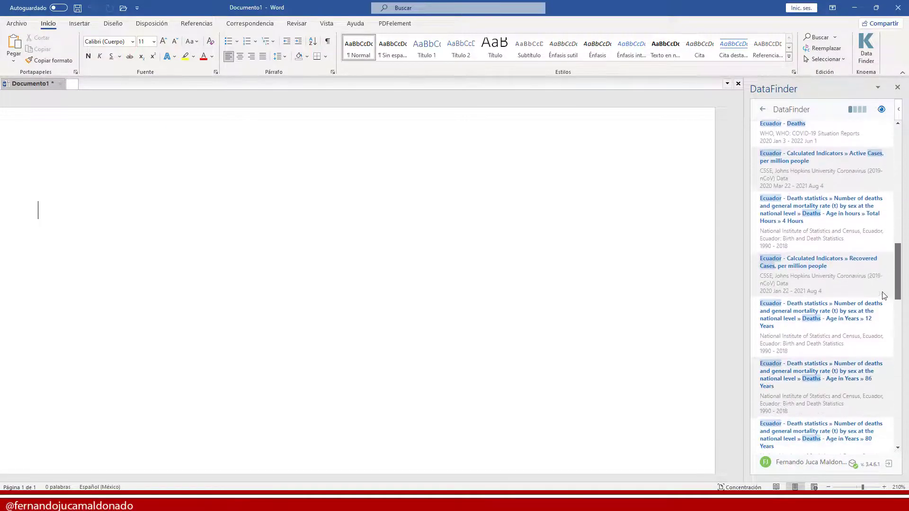
pyautogui.moveTo(901, 407); pyautogui.dragTo(904, 167)
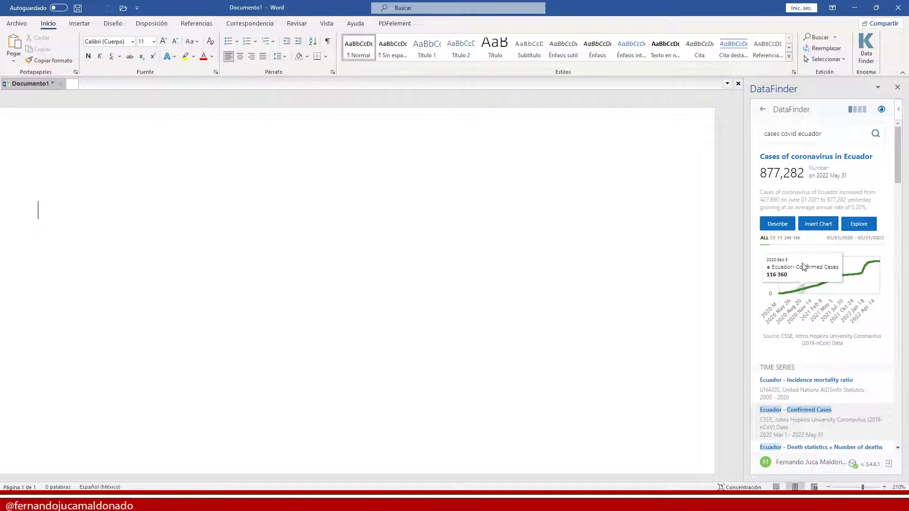
# Insert the "Cases of coronavirus in Ecuador" chart and its generated description into the document.
pyautogui.click(820, 229)
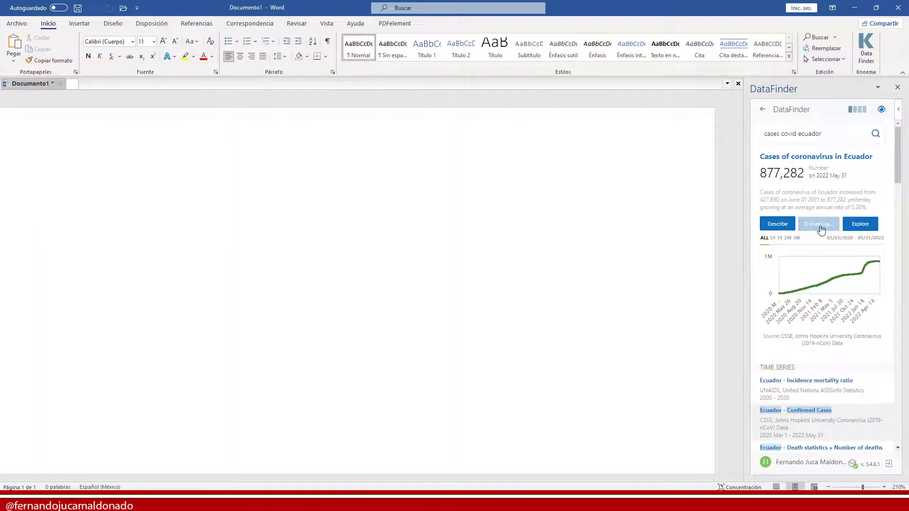
pyautogui.scroll(5, 594, 194)
pyautogui.scroll(-1, 594, 193)
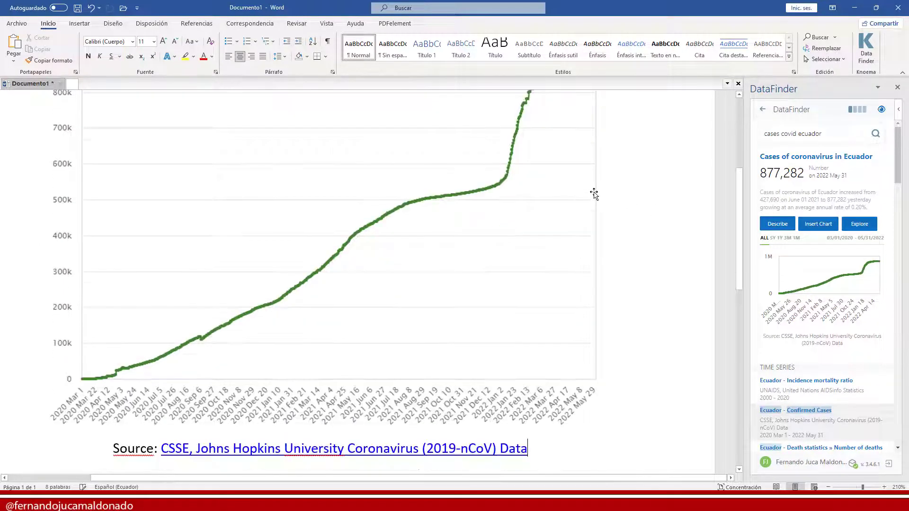
pyautogui.scroll(1, 602, 191)
pyautogui.scroll(-2, 609, 190)
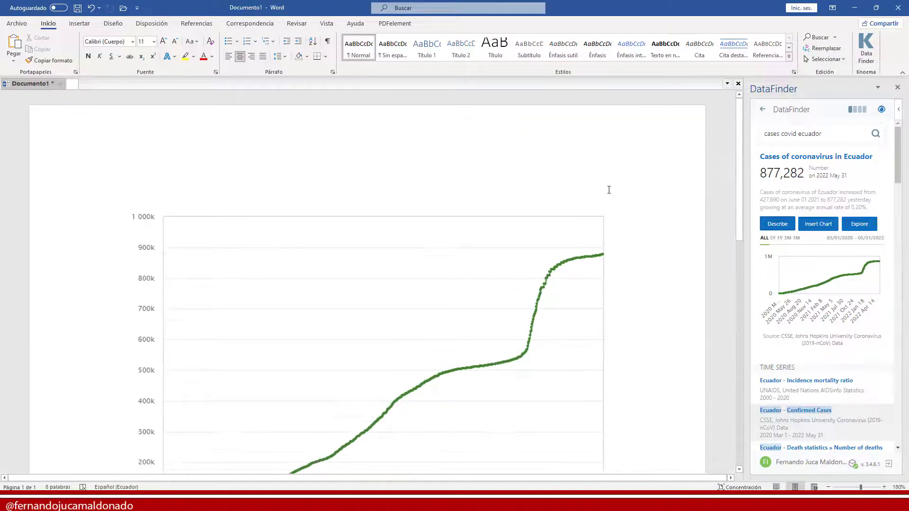
pyautogui.scroll(-4, 609, 190)
pyautogui.scroll(-1, 609, 190)
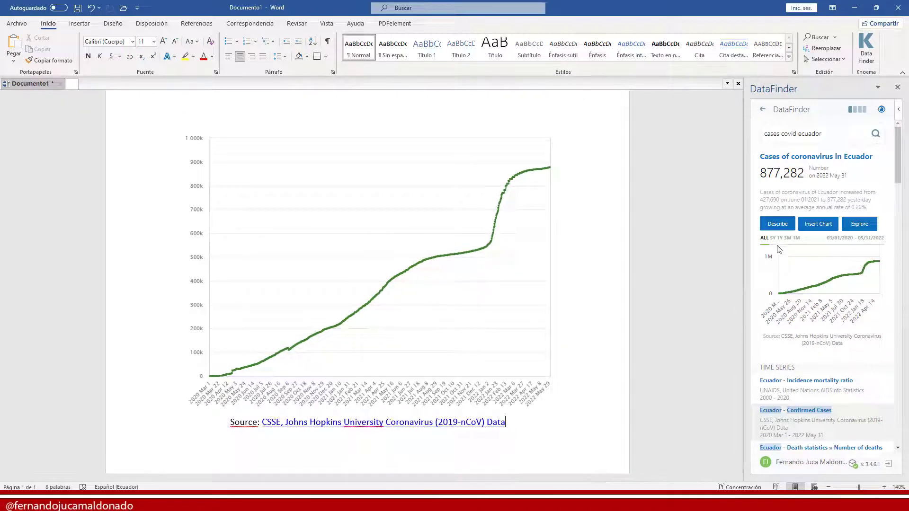
pyautogui.click(779, 226)
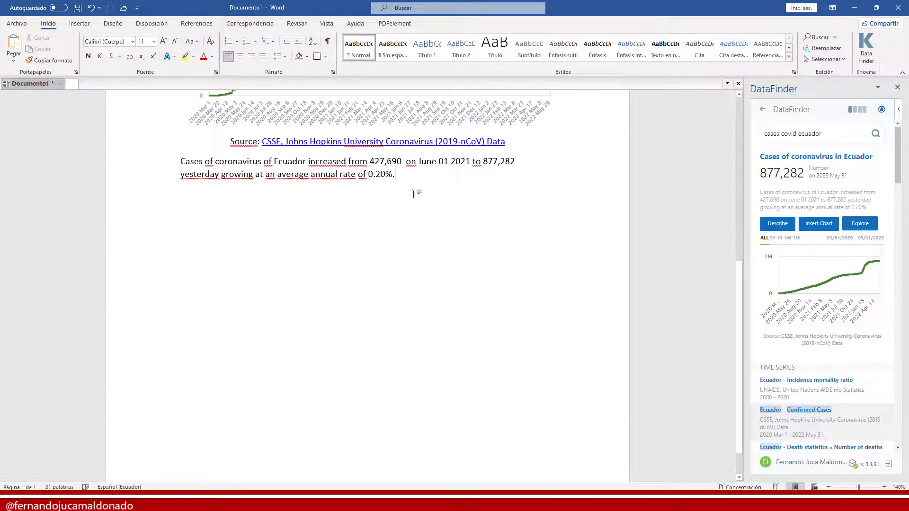
pyautogui.scroll(3, 415, 194)
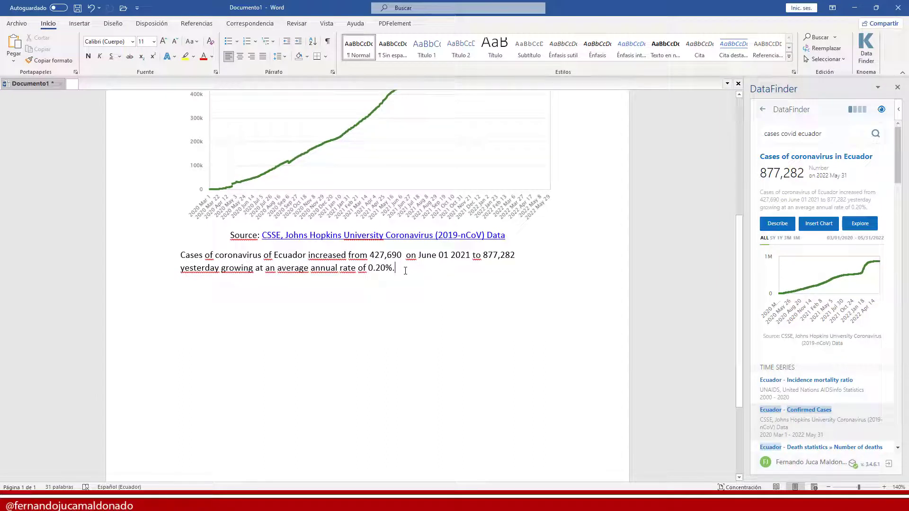
# Create a Spanish translated copy of the whole document containing the Ecuador coronavirus chart and description.
pyautogui.moveTo(398, 277); pyautogui.dragTo(176, 258)
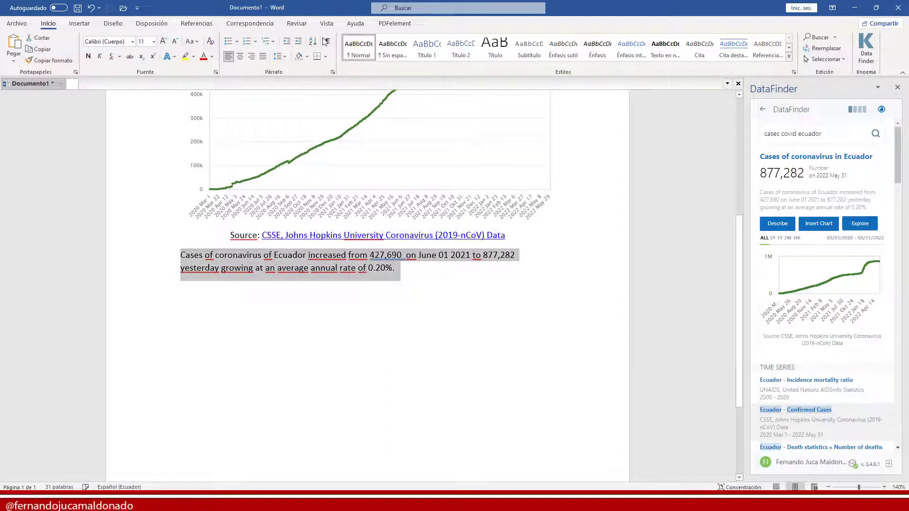
pyautogui.click(295, 23)
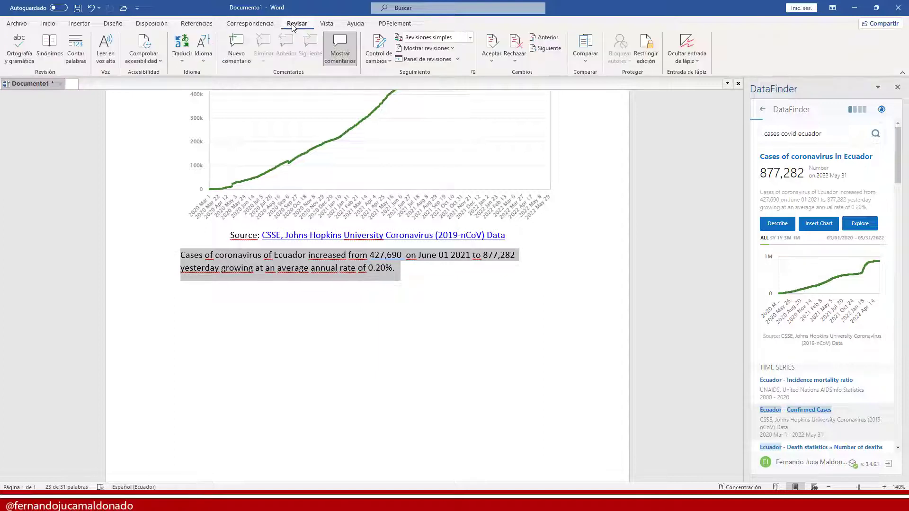
pyautogui.click(182, 56)
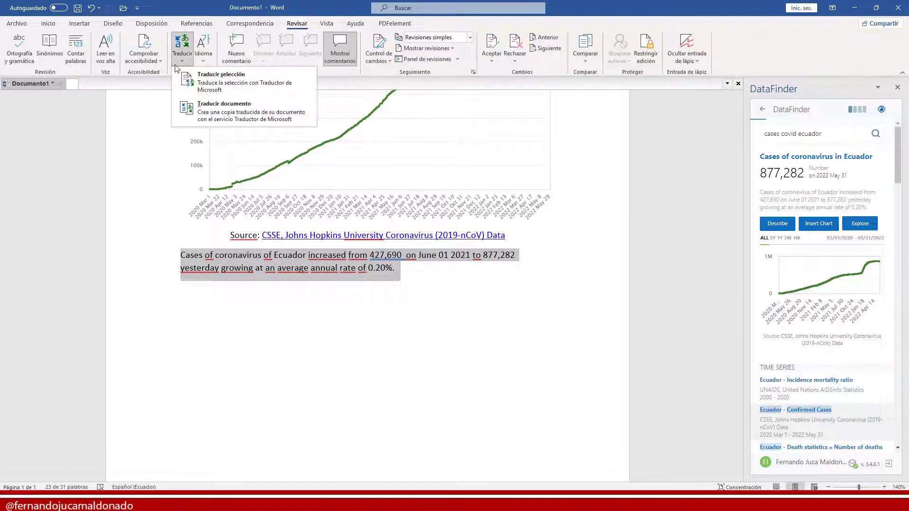
pyautogui.click(227, 107)
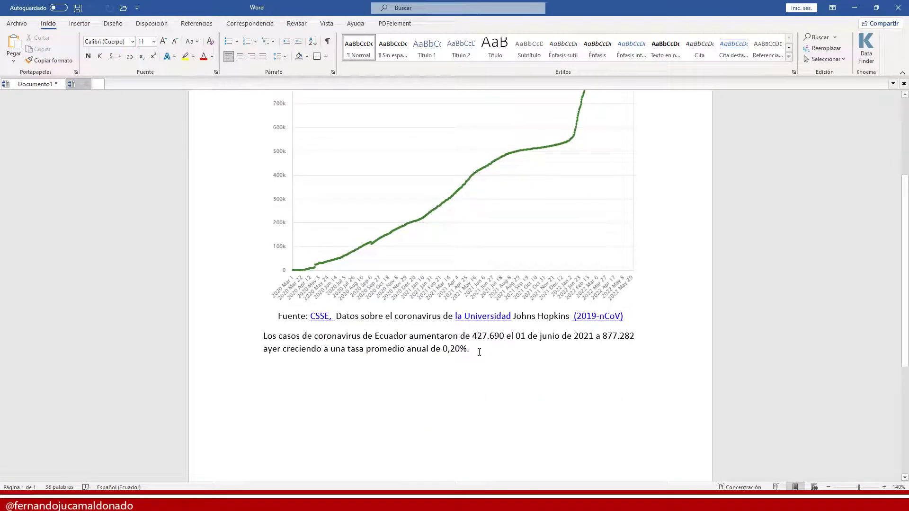
pyautogui.hotkey('ctrl', 'a')
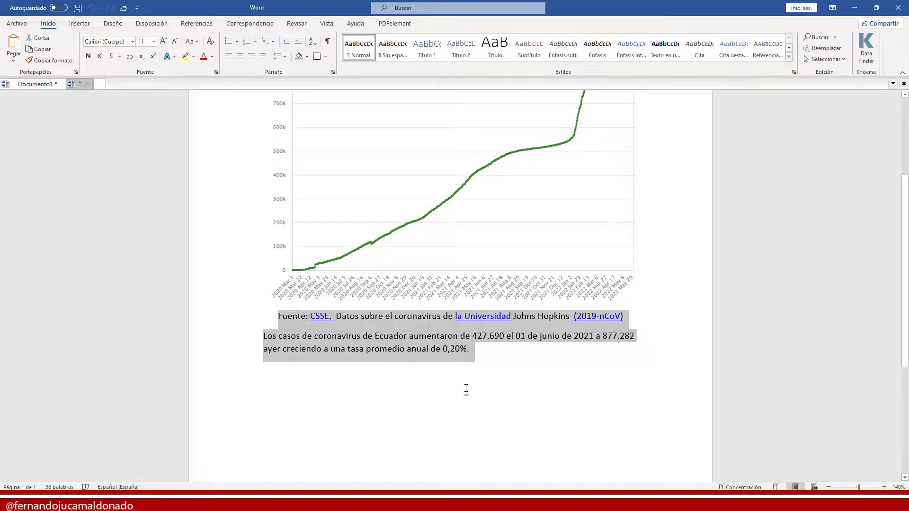
pyautogui.click(477, 359)
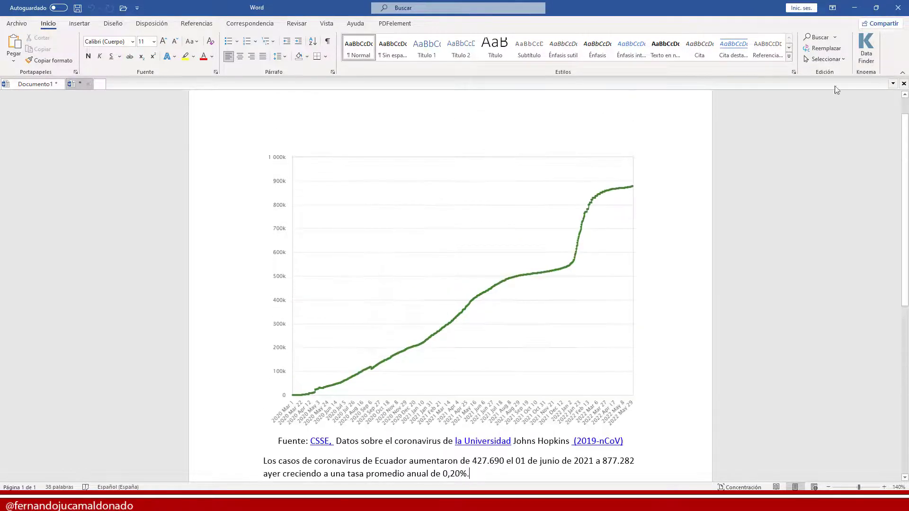
# Explore the detailed DataFinder data on Ecuador's coronavirus cases, including other South American countries, and return to the search.
pyautogui.click(860, 230)
pyautogui.moveTo(899, 216); pyautogui.dragTo(906, 184)
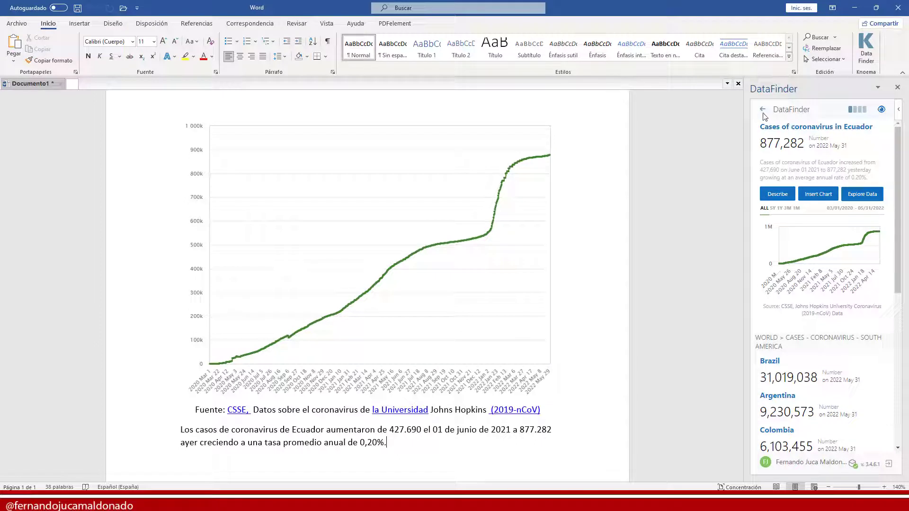
pyautogui.click(784, 112)
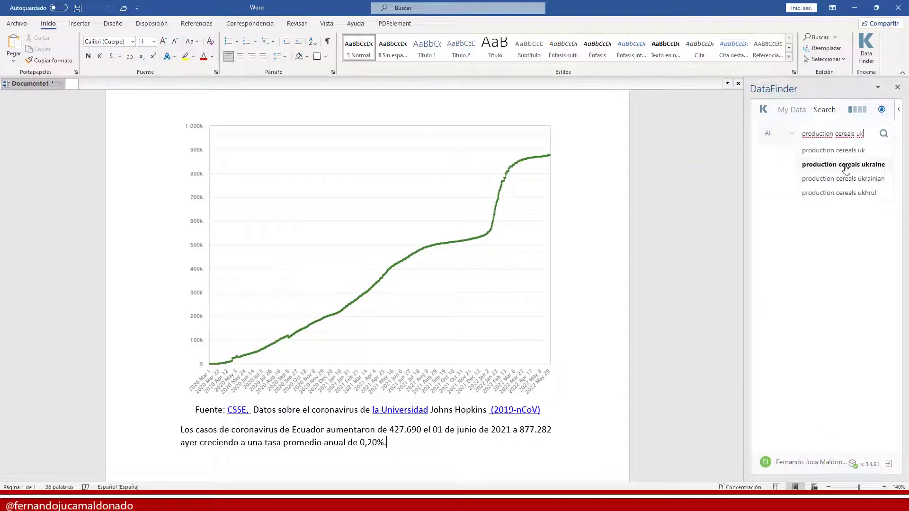
# Search DataFinder for "production cereals ukraine" and insert the Ukraine cereal production chart on page 2.
pyautogui.click(846, 166)
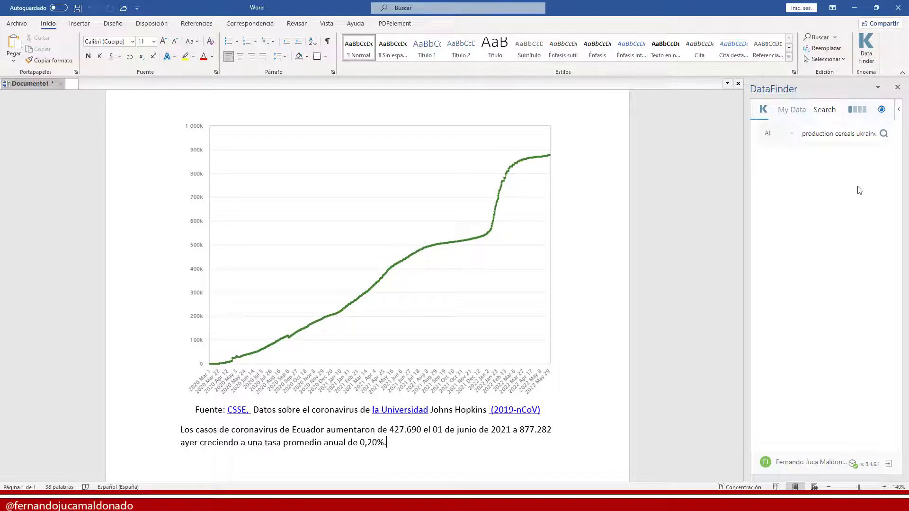
pyautogui.moveTo(897, 173); pyautogui.dragTo(904, 144)
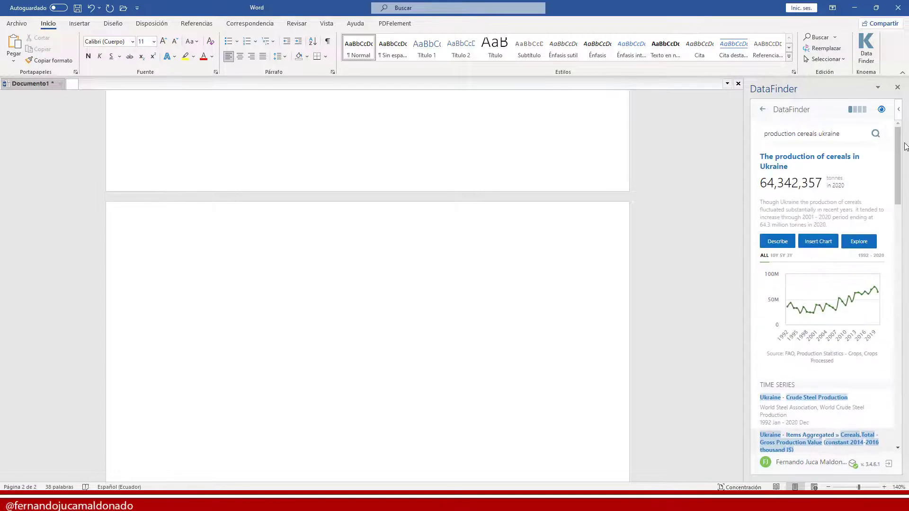
pyautogui.click(818, 242)
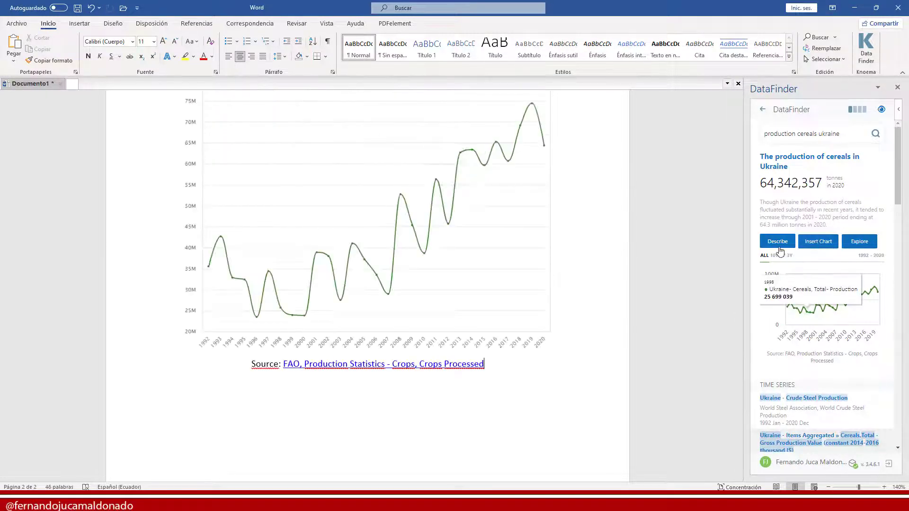
# Insert the generated description of Ukraine's cereal production below its chart and check the result on the page.
pyautogui.click(779, 242)
pyautogui.scroll(5, 521, 184)
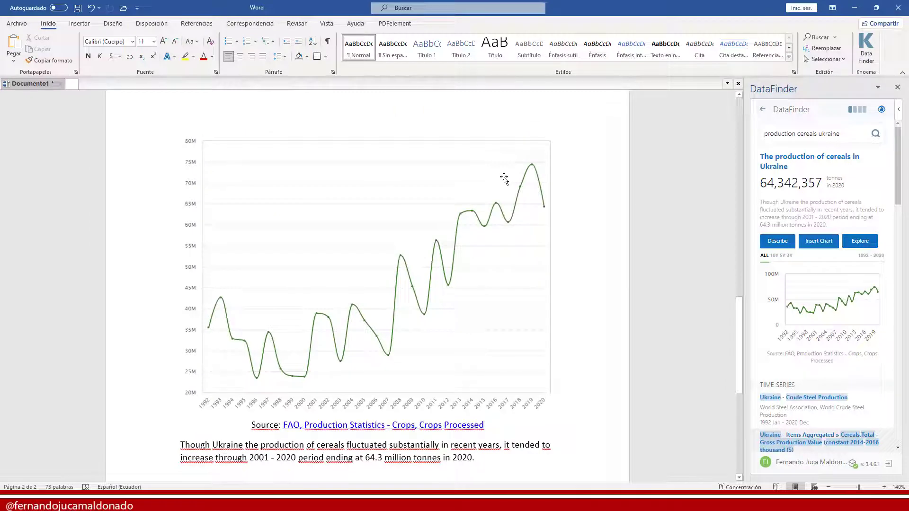
pyautogui.click(491, 175)
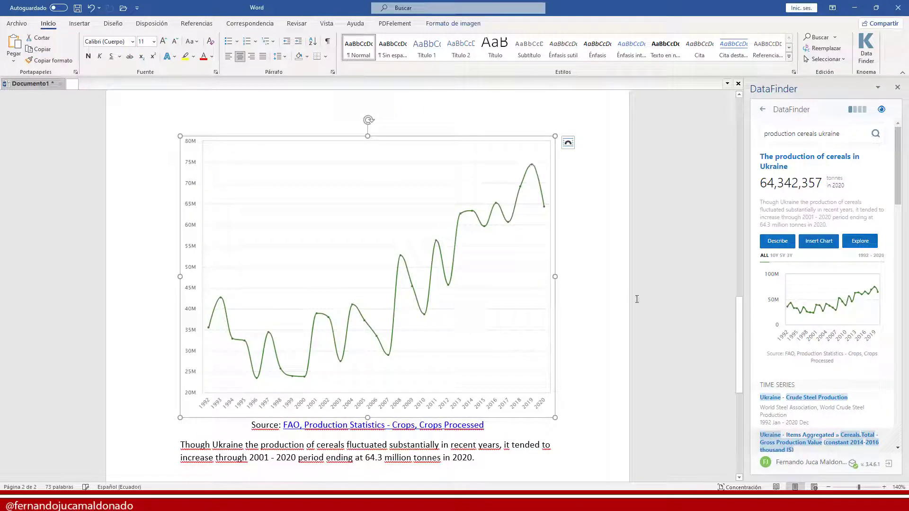
pyautogui.scroll(1, 610, 301)
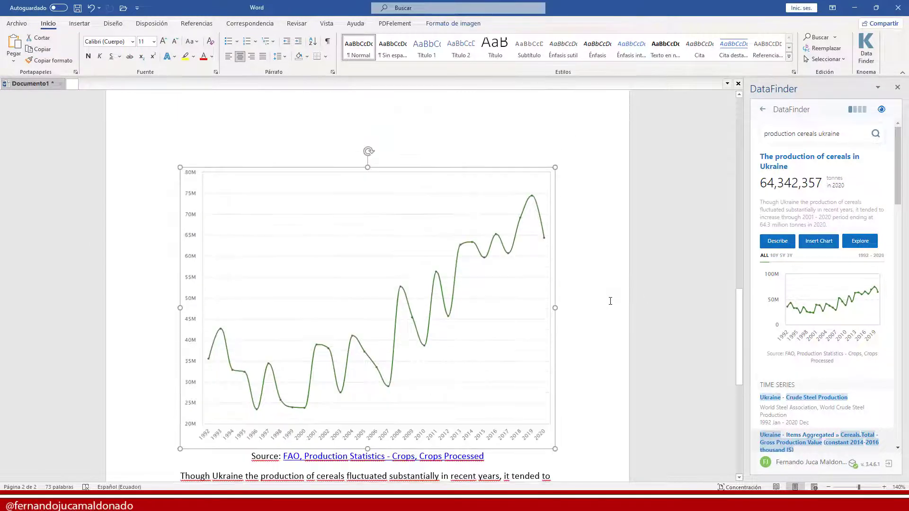
pyautogui.scroll(-1, 609, 301)
# Examine the related Ukraine time series in DataFinder, previewing monthly Crude Steel Production and Cereals,Total Gross Production Value (current thousand SLC).
pyautogui.scroll(-5, 814, 265)
pyautogui.scroll(-5, 817, 256)
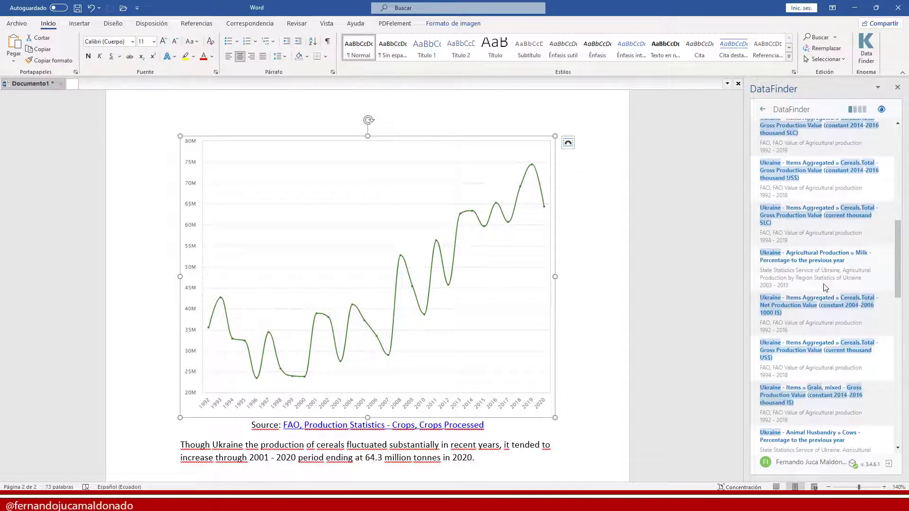
pyautogui.scroll(5, 822, 275)
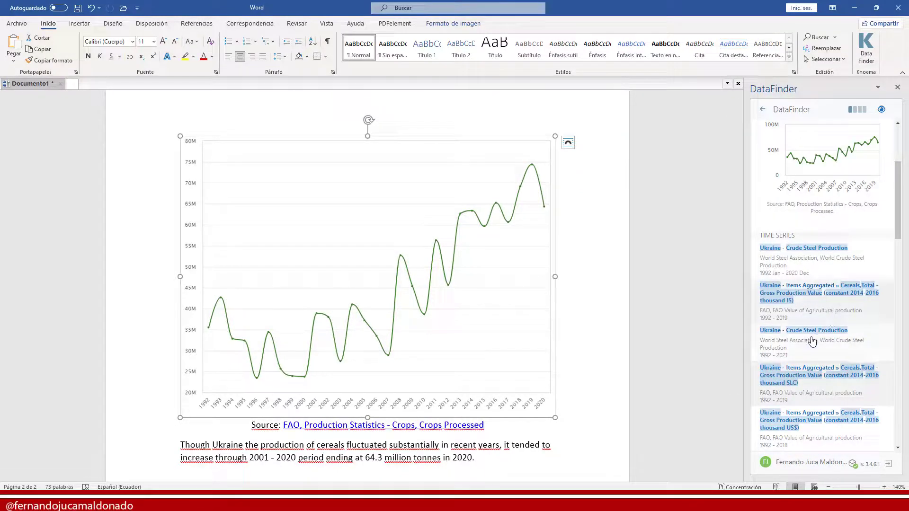
pyautogui.scroll(-8, 831, 370)
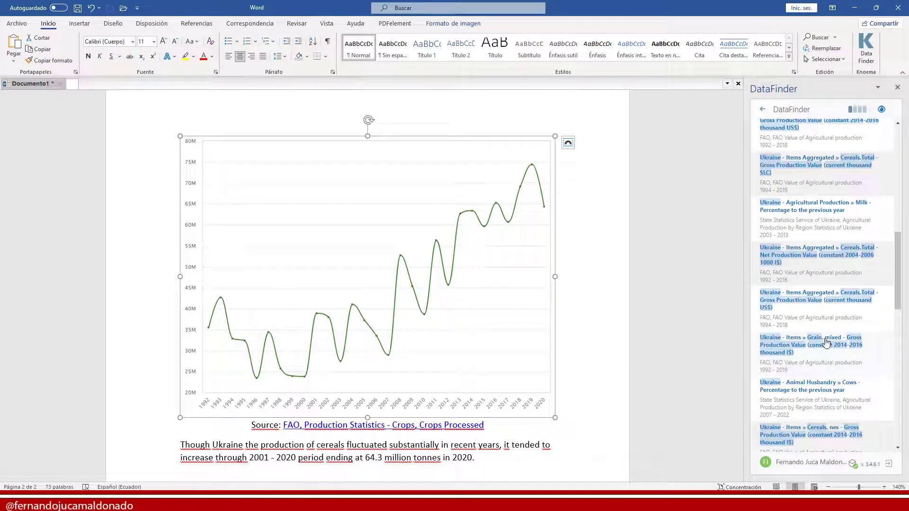
pyautogui.scroll(6, 826, 344)
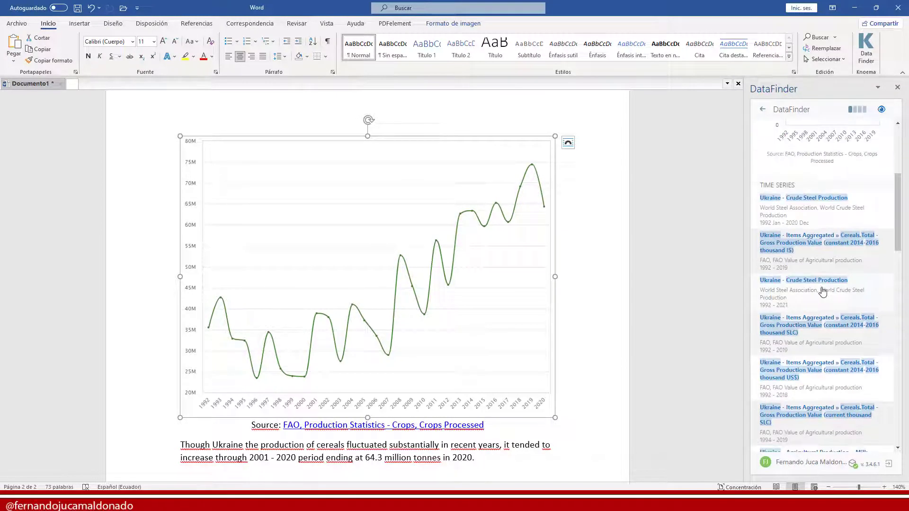
pyautogui.click(799, 199)
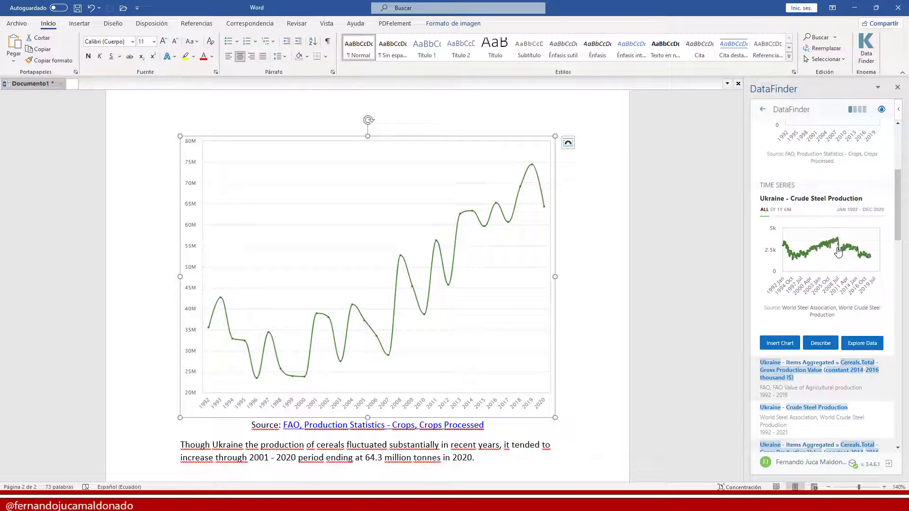
pyautogui.scroll(-7, 856, 241)
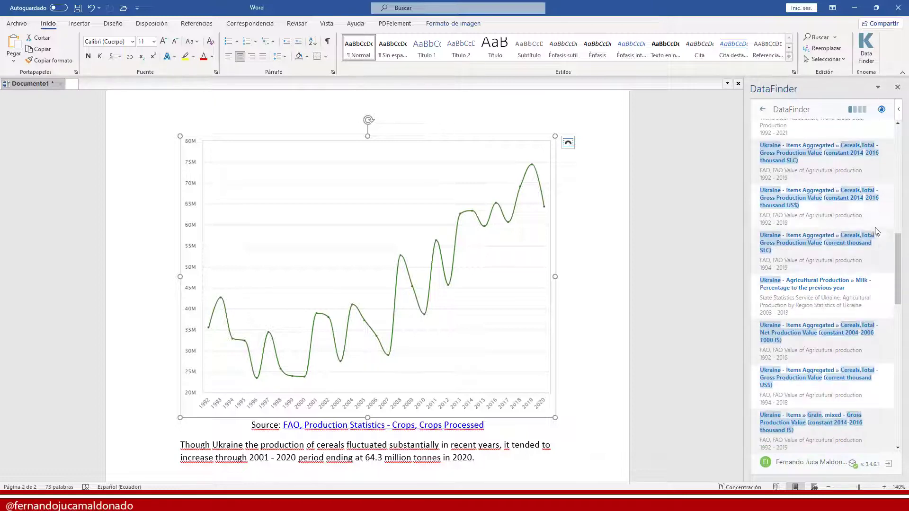
pyautogui.click(813, 241)
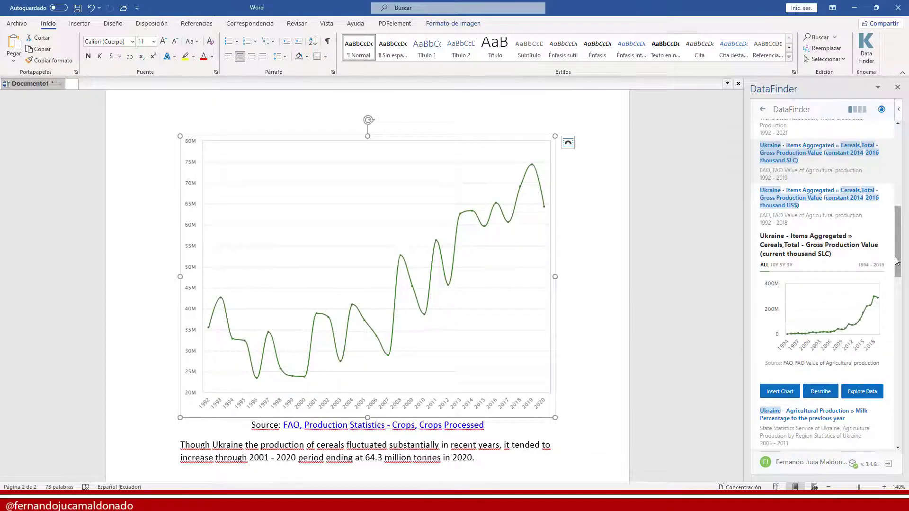
pyautogui.scroll(-3, 903, 251)
pyautogui.scroll(10, 902, 251)
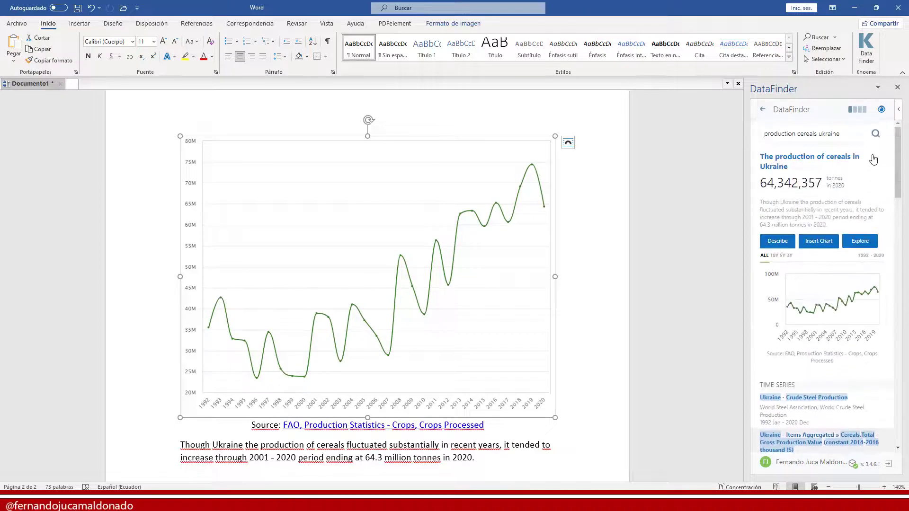
# Start a new page after the cereals description and insert the "Ukraine - Crude Steel Production" chart for 1992 - 2021 there.
pyautogui.click(571, 248)
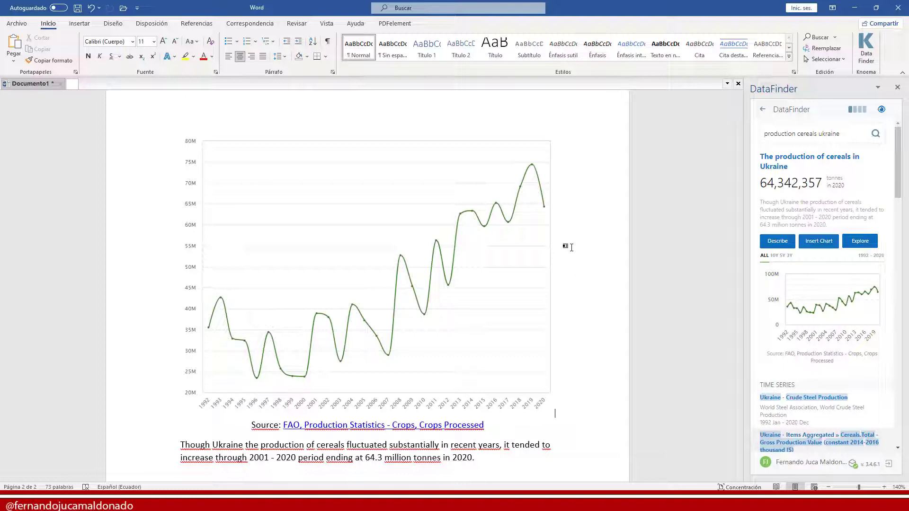
pyautogui.scroll(-8, 838, 319)
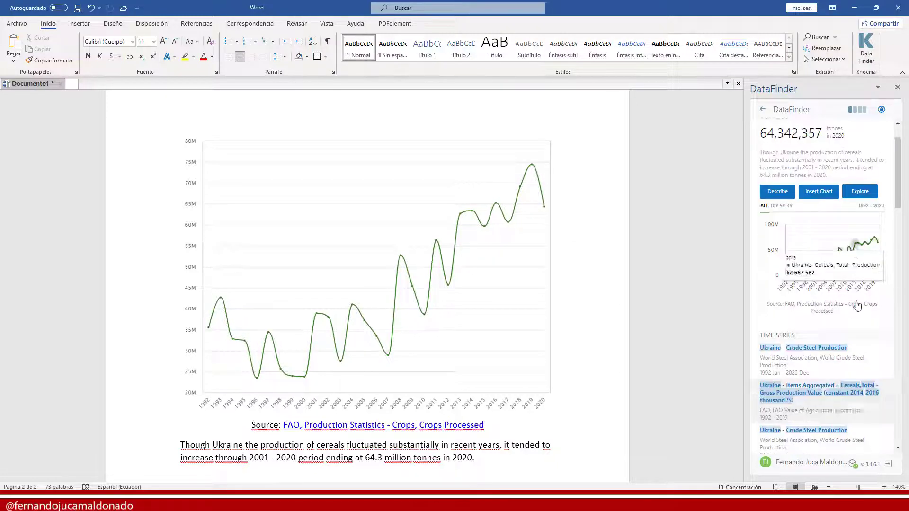
pyautogui.click(790, 181)
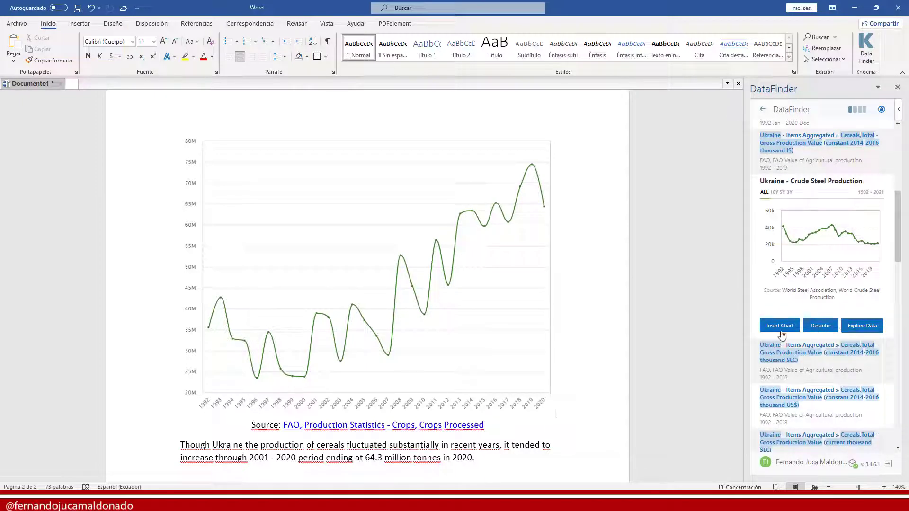
pyautogui.click(485, 465)
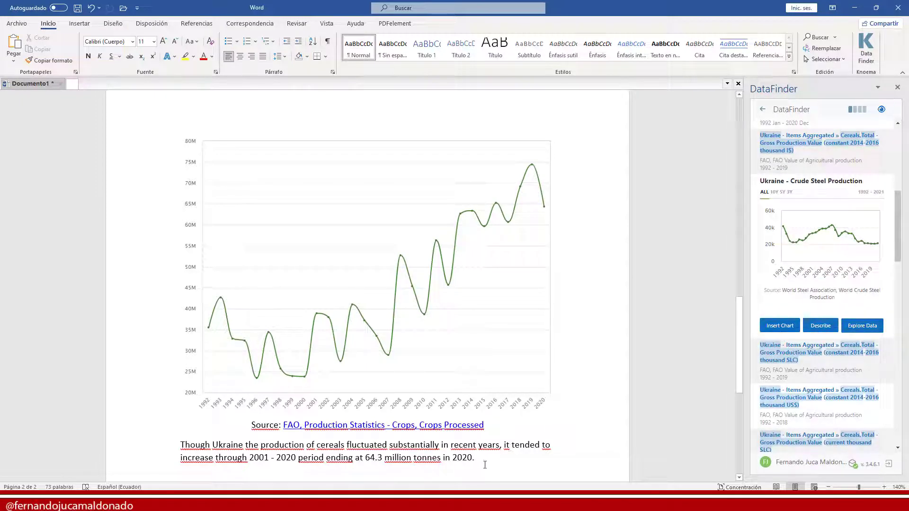
pyautogui.hotkey('ctrl', 'z')
pyautogui.scroll(-5, 522, 344)
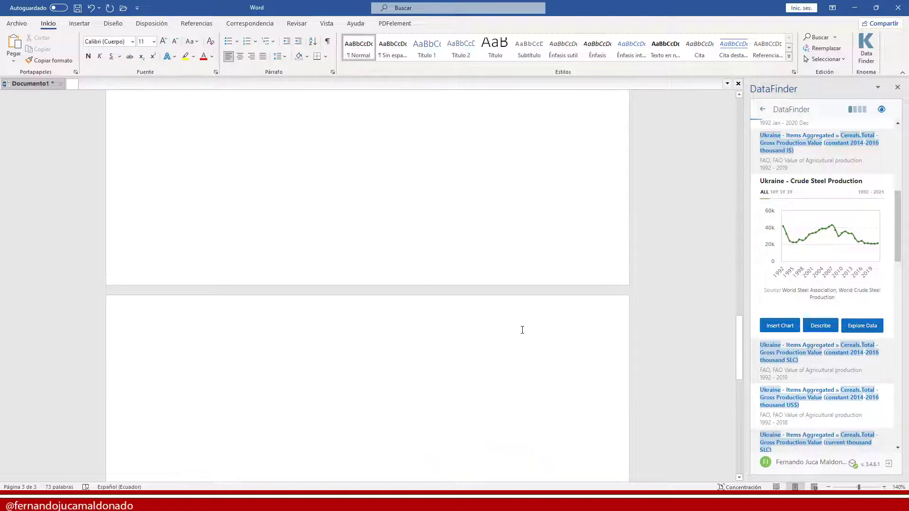
pyautogui.click(794, 327)
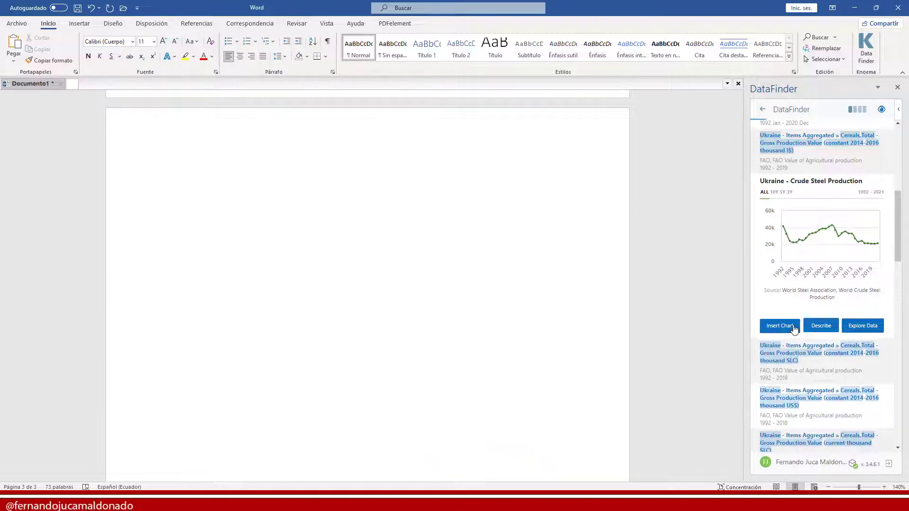